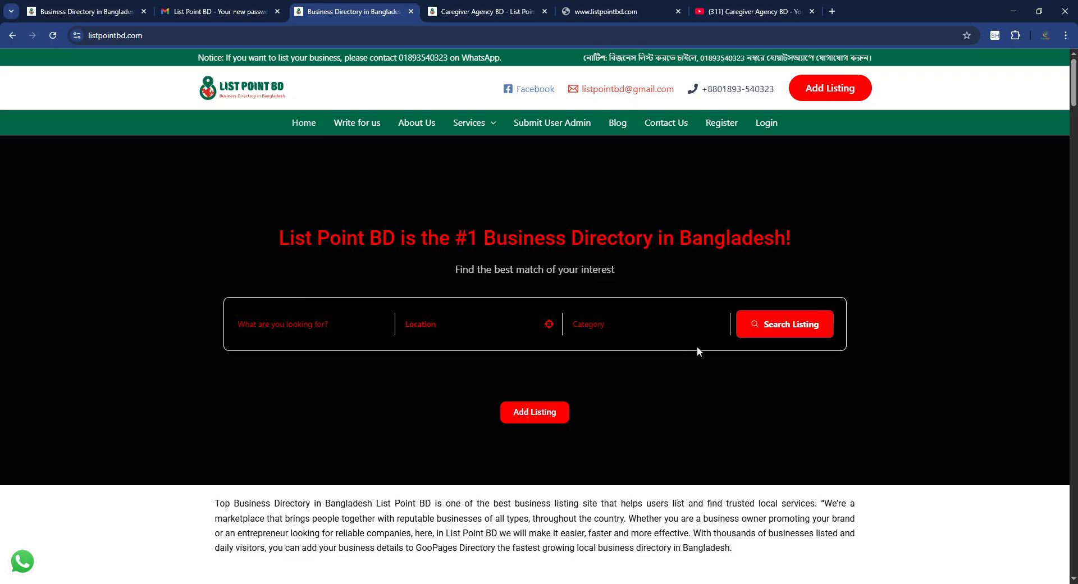
# - Log in to the List Point BD site with the account's e-mail and password
pyautogui.click(776, 131)
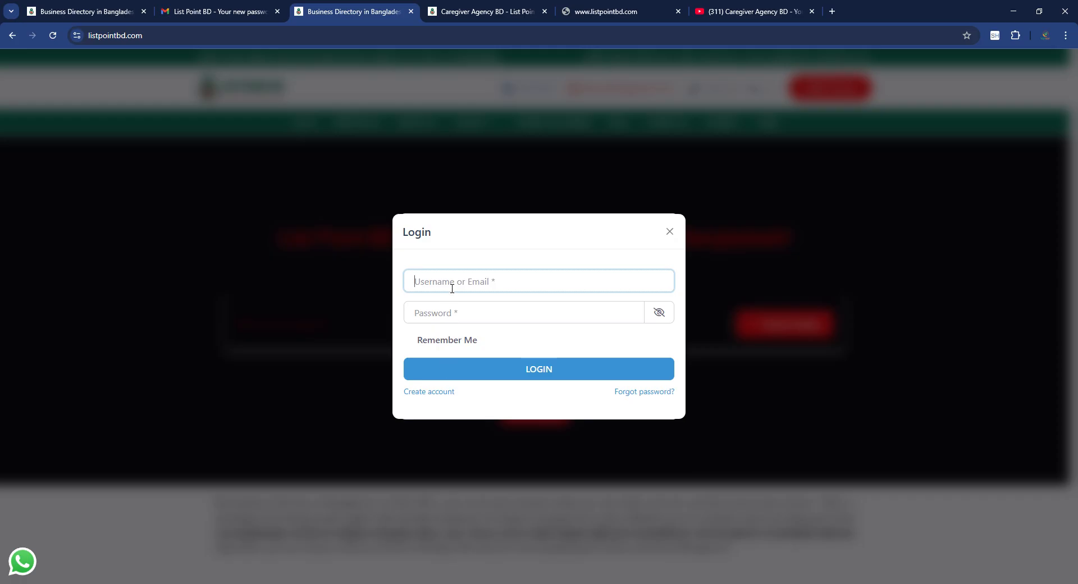
pyautogui.hotkey('ctrl', 'v')
pyautogui.click(453, 315)
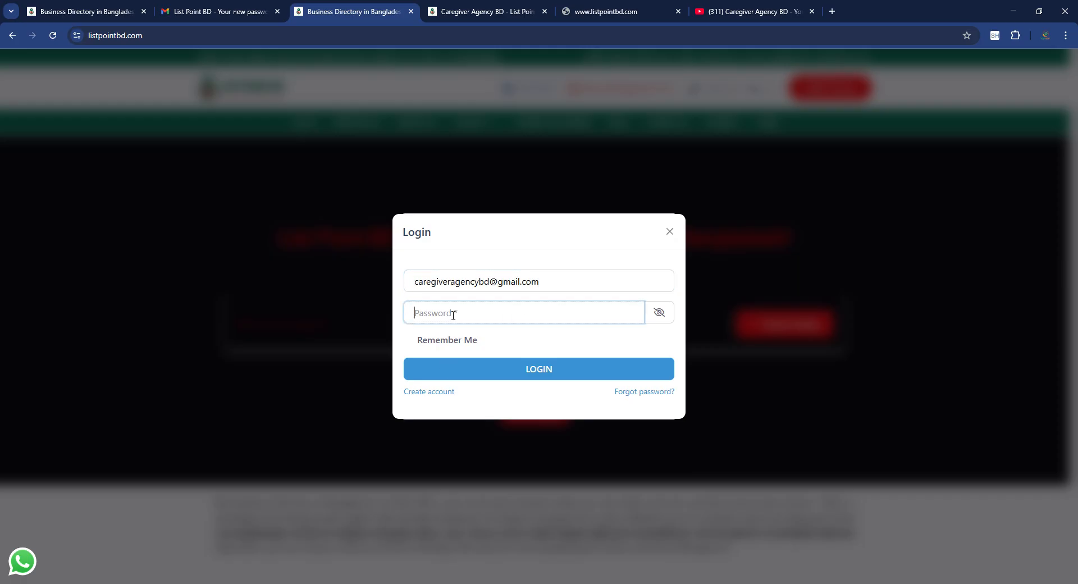
pyautogui.write('••••••••••••')
pyautogui.click(538, 367)
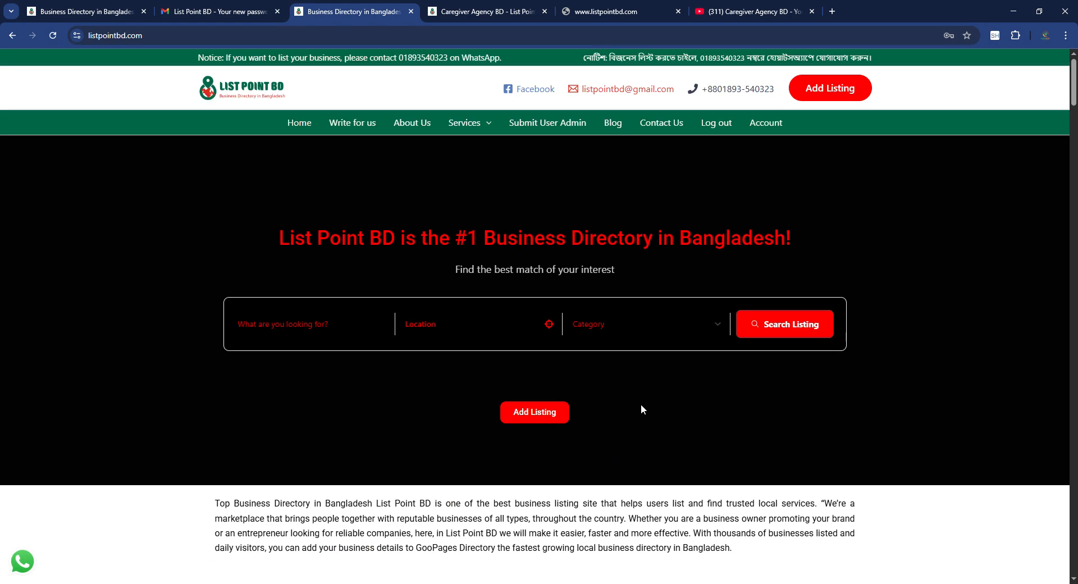
# - View the account page and start a new listing of the Business type
pyautogui.click(779, 123)
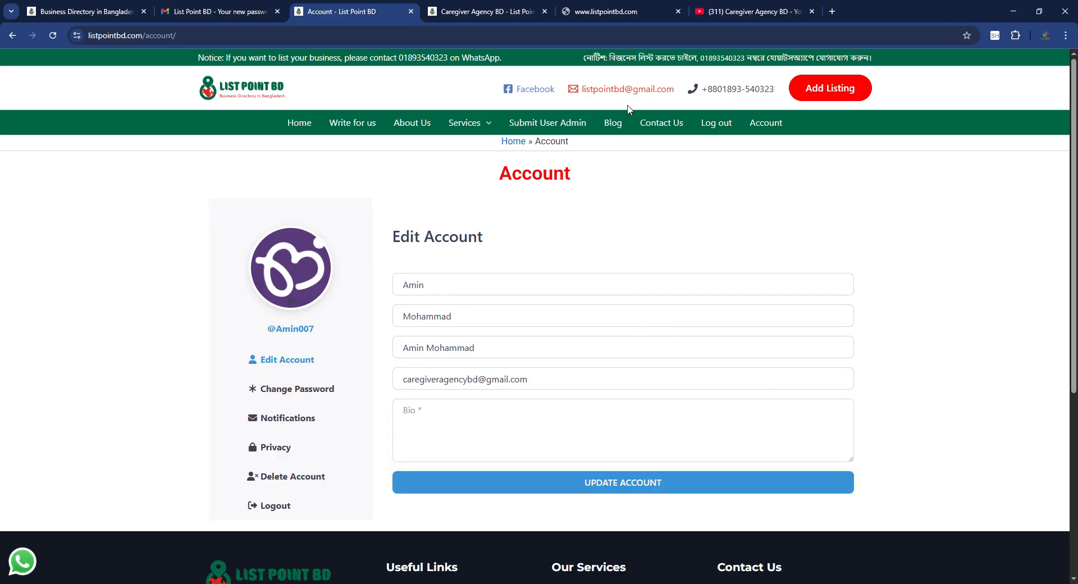
pyautogui.click(850, 91)
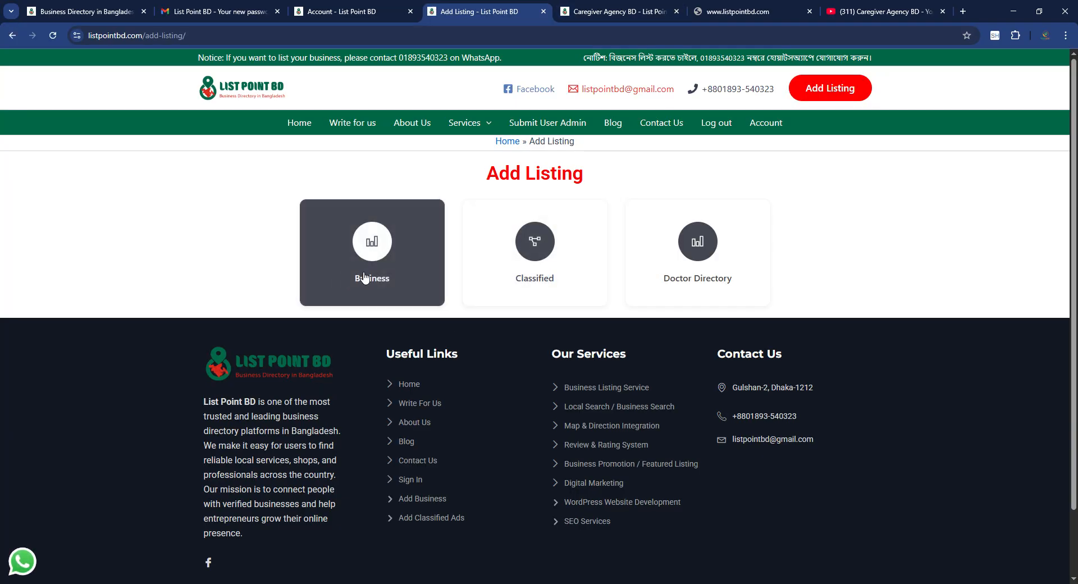
pyautogui.click(399, 271)
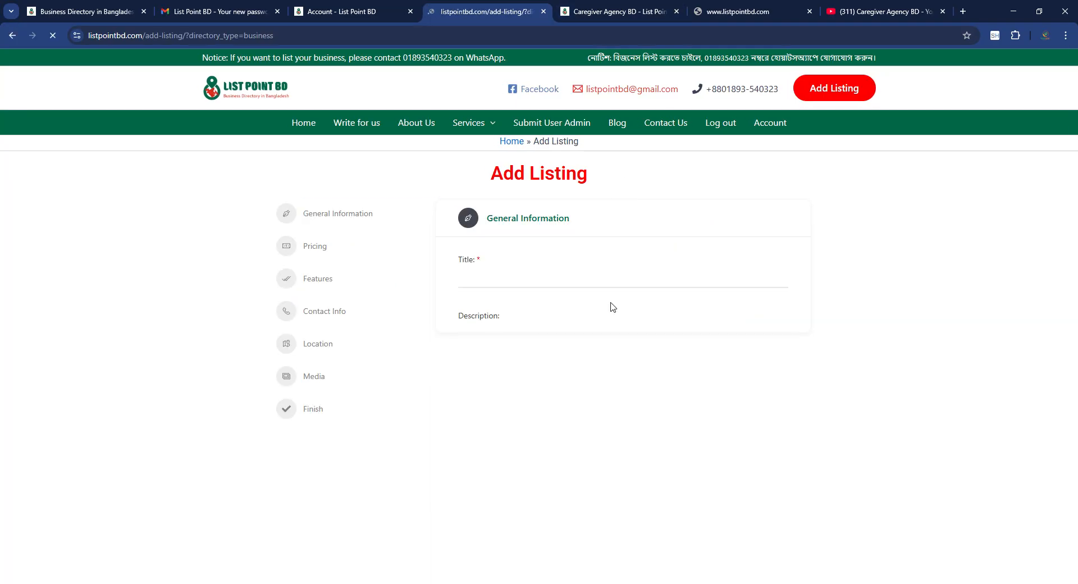
# - Title the listing "Caregiver Agency BD" and add a description of its trained, verified caregivers for elderly, patient and post-hospital care and home assistance throughout Bangladesh
pyautogui.scroll(-2, 456, 342)
pyautogui.click(493, 174)
pyautogui.write('Caregiver Agency BD')
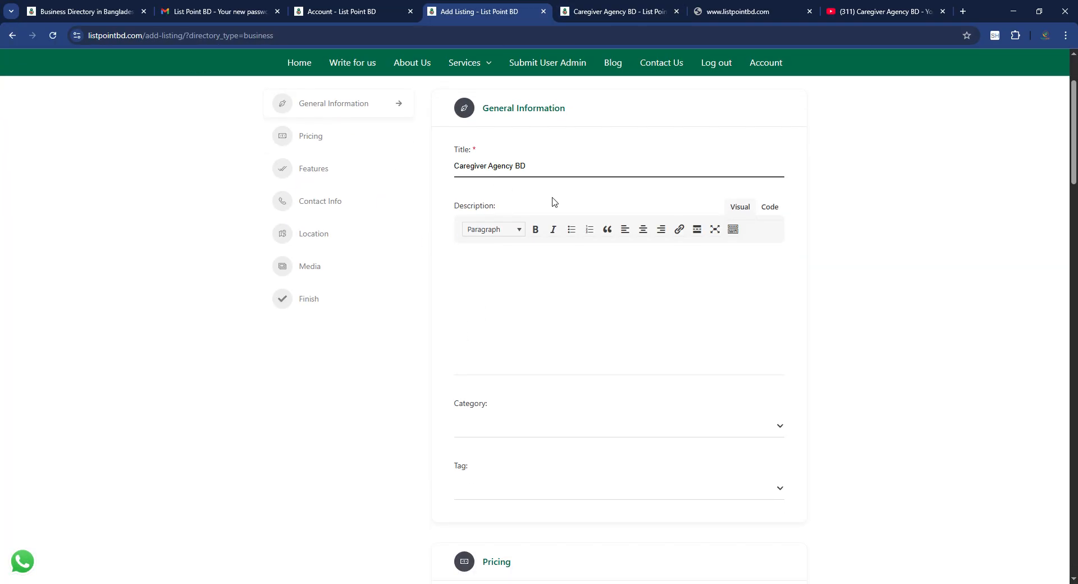
pyautogui.click(504, 281)
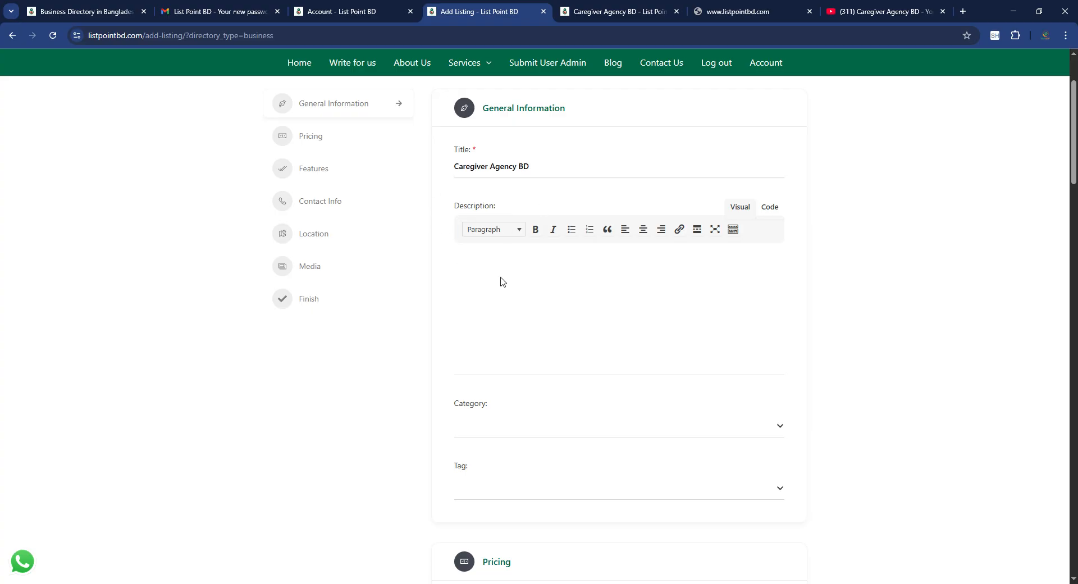
pyautogui.write('Caregiver Agency BD offers trained and verified caregivers for Elderly care, Patient care, post hospital care, home assistance throughout Bangladesh. From providing clinical care with safety, companion and a medical approach to offering the convenience of in-home service packages that adapt to your needs without fine print.')
# - Assign the categories Home Healthcare Services and Nursing & Caregiver Services to the listing
pyautogui.scroll(-4, 531, 389)
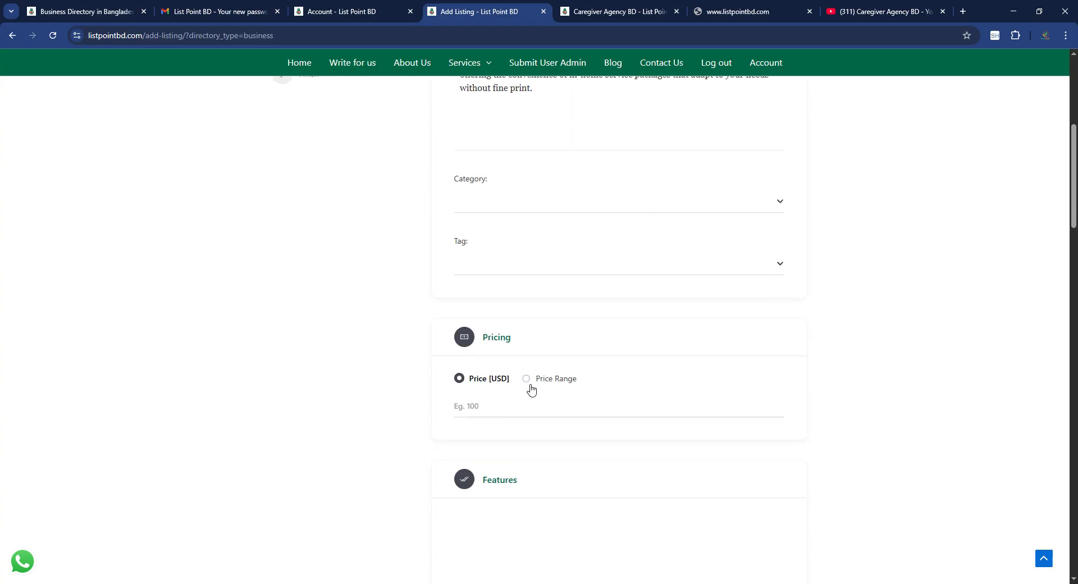
pyautogui.click(536, 208)
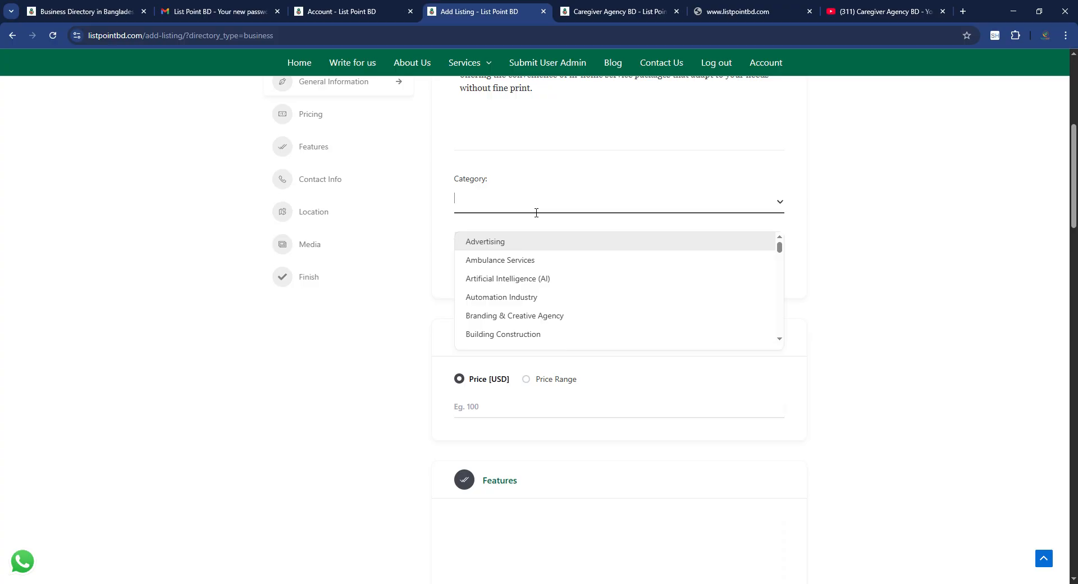
pyautogui.write('Home')
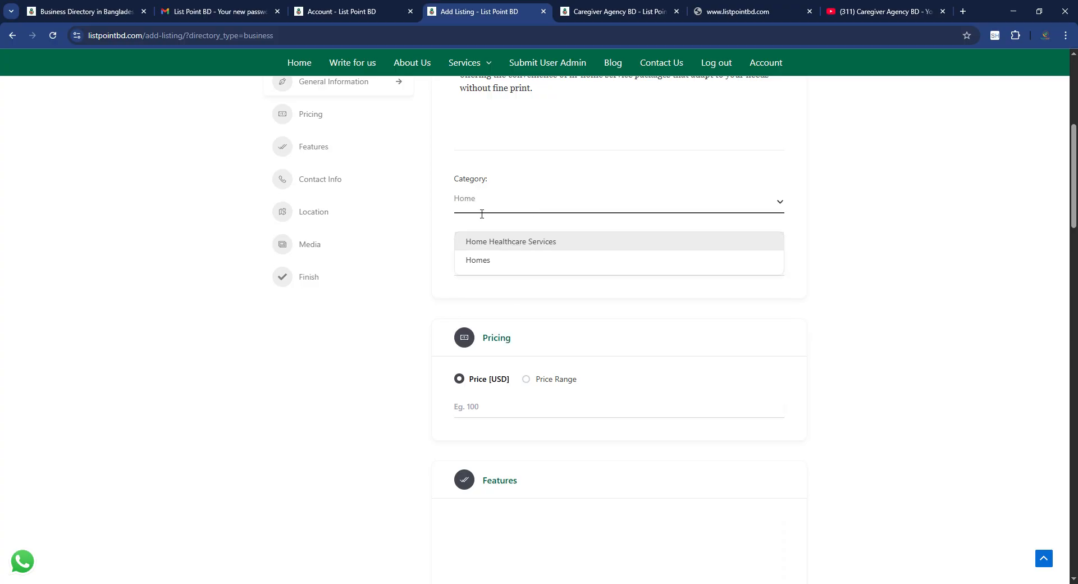
pyautogui.click(504, 242)
pyautogui.click(584, 208)
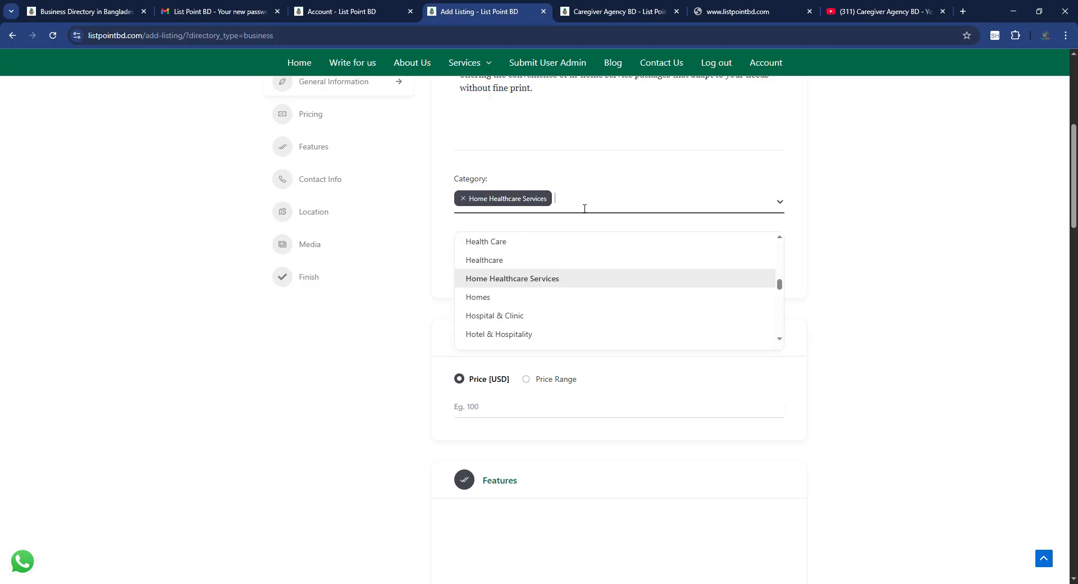
pyautogui.write('Care')
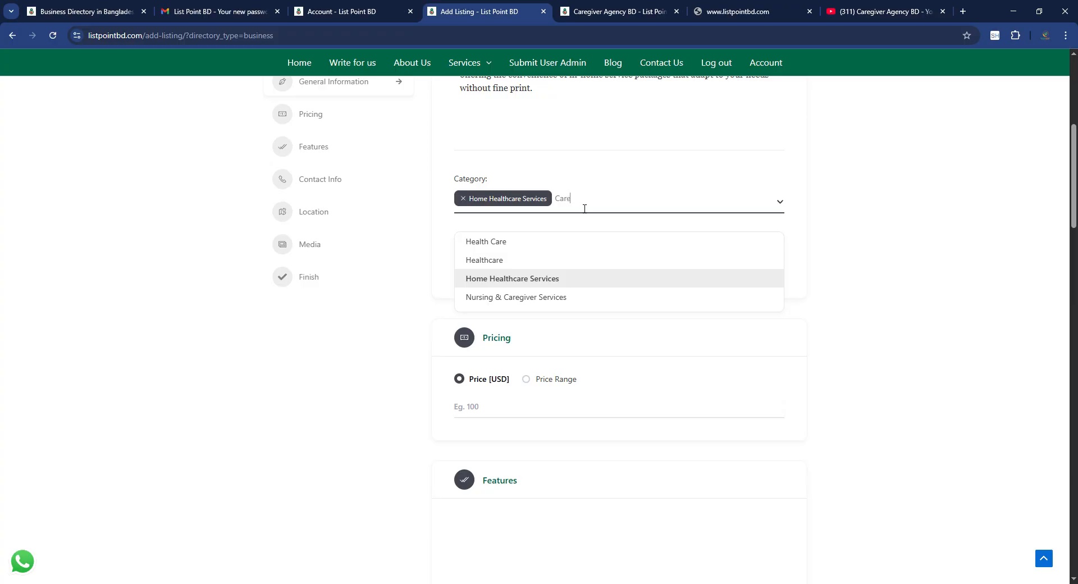
pyautogui.click(572, 298)
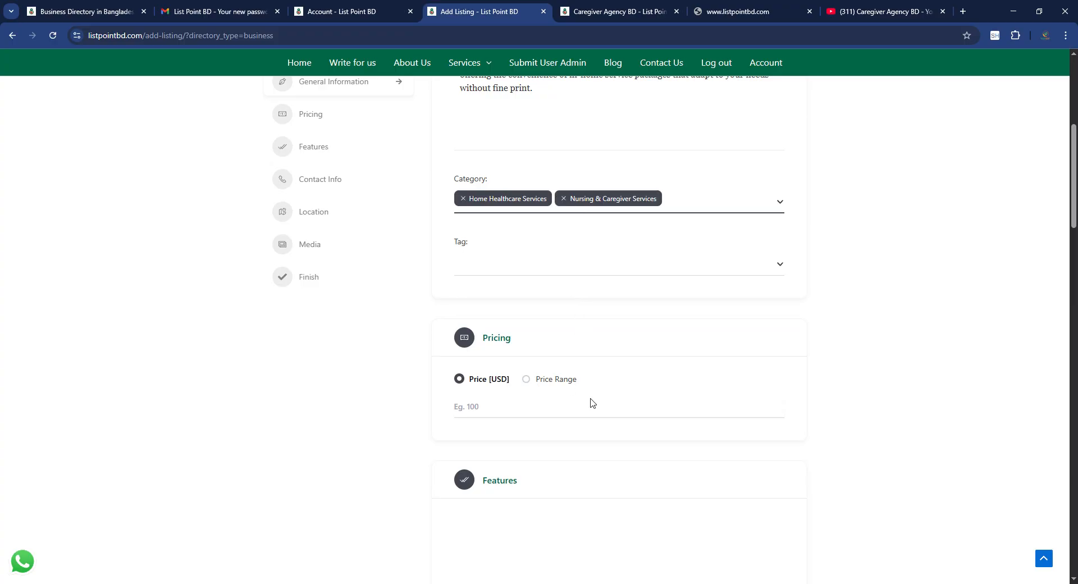
# - Add the existing tag "Home healthcare service" to the listing
pyautogui.scroll(-3, 615, 444)
pyautogui.scroll(4, 623, 392)
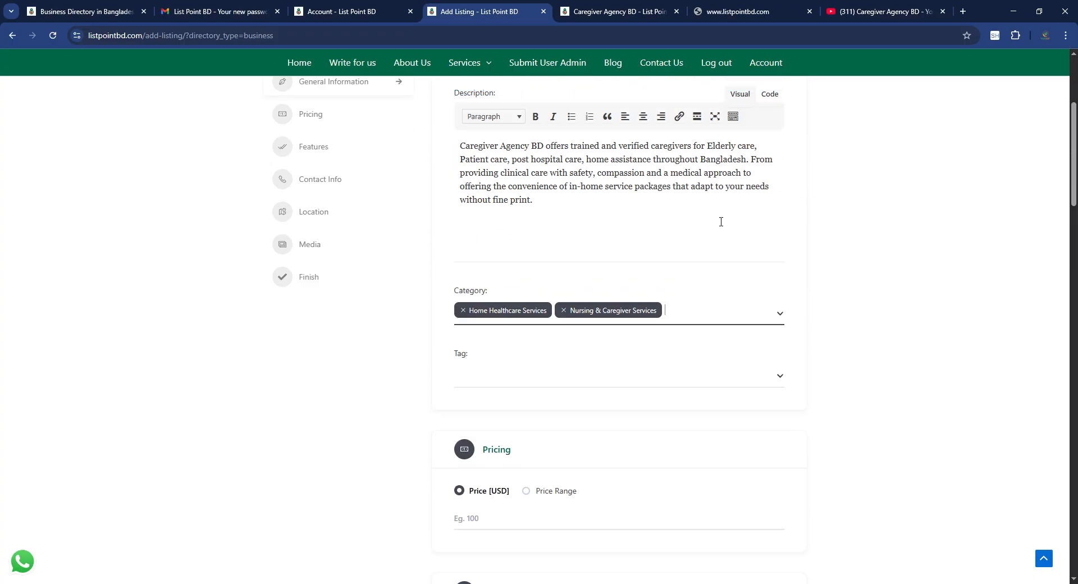
pyautogui.click(684, 325)
pyautogui.write('Home')
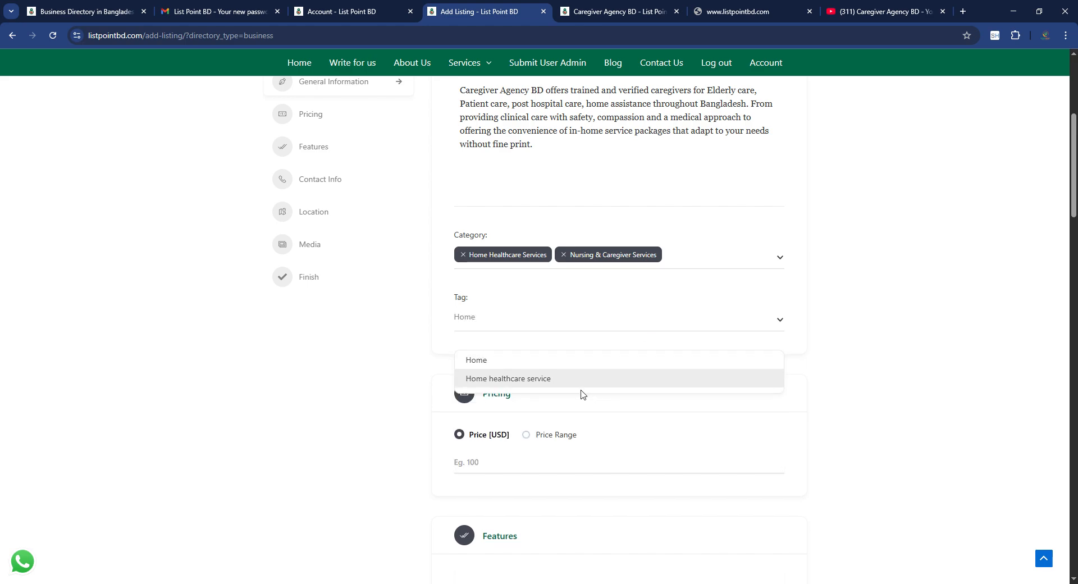
pyautogui.click(581, 387)
# - Leave pricing and features empty and enter the agency's e-mail in the contact information
pyautogui.scroll(-5, 579, 430)
pyautogui.click(513, 251)
pyautogui.scroll(4, 536, 303)
pyautogui.scroll(-9, 529, 365)
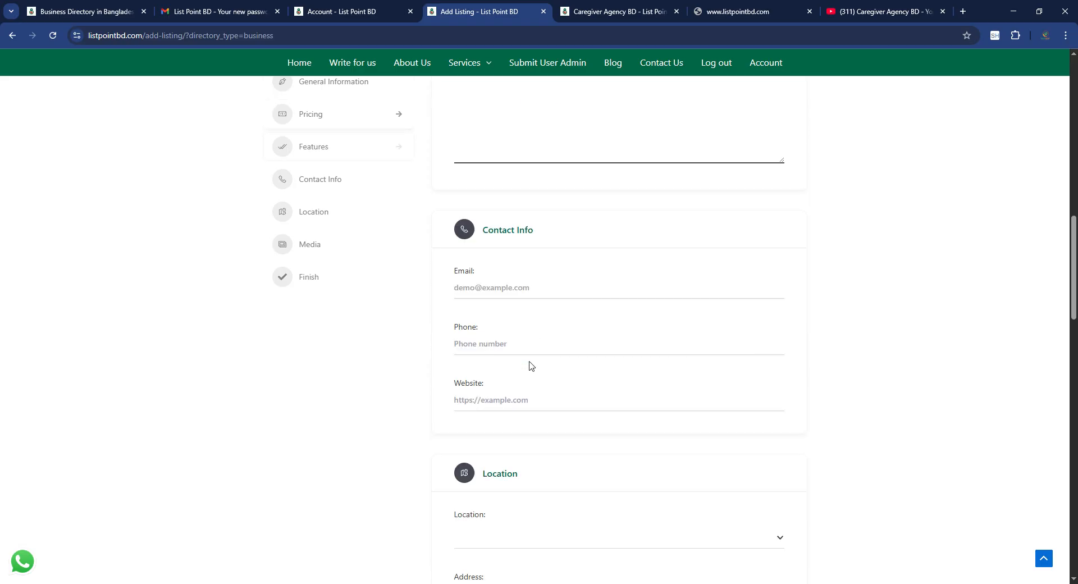
pyautogui.click(498, 207)
pyautogui.hotkey('ctrl', 'v')
pyautogui.click(527, 253)
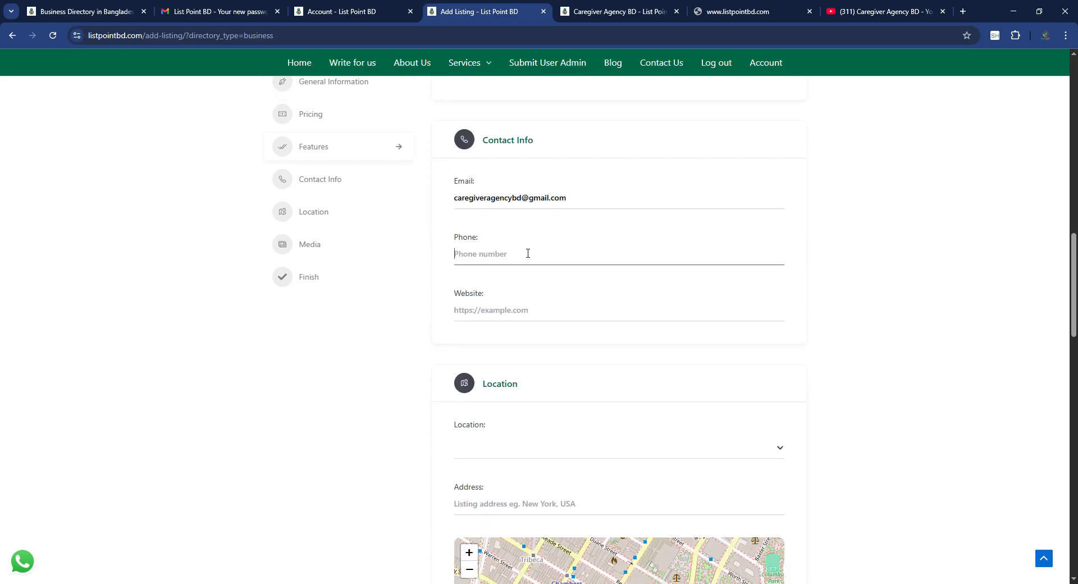
pyautogui.hotkey('ctrl', 'v')
pyautogui.hotkey('ctrl', 'a')
pyautogui.press('BackSpace')
pyautogui.hotkey('ctrl', 'v')
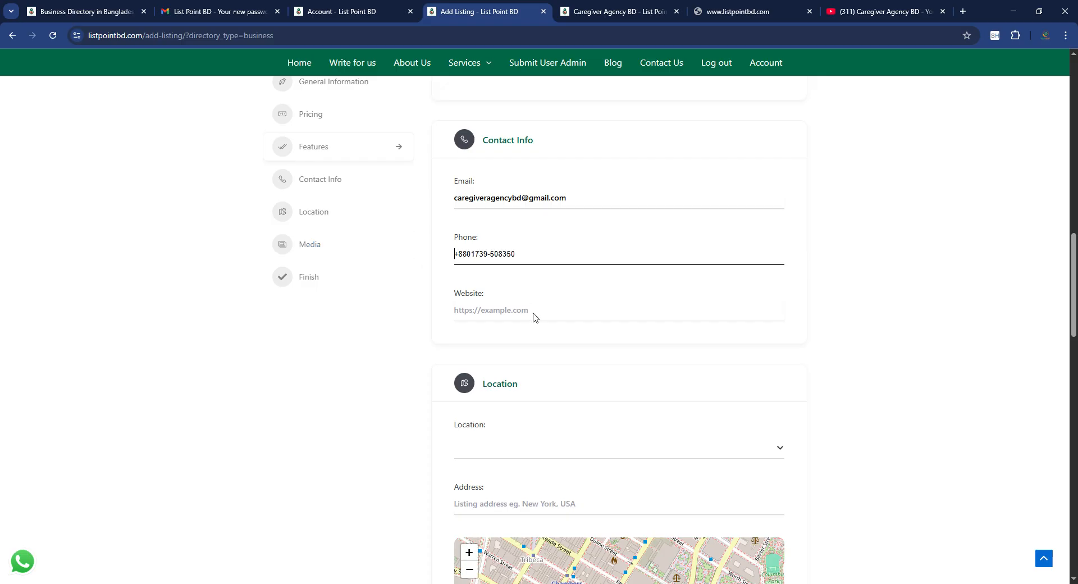
pyautogui.click(511, 315)
pyautogui.write('https://www.caregiveragencybd.com/')
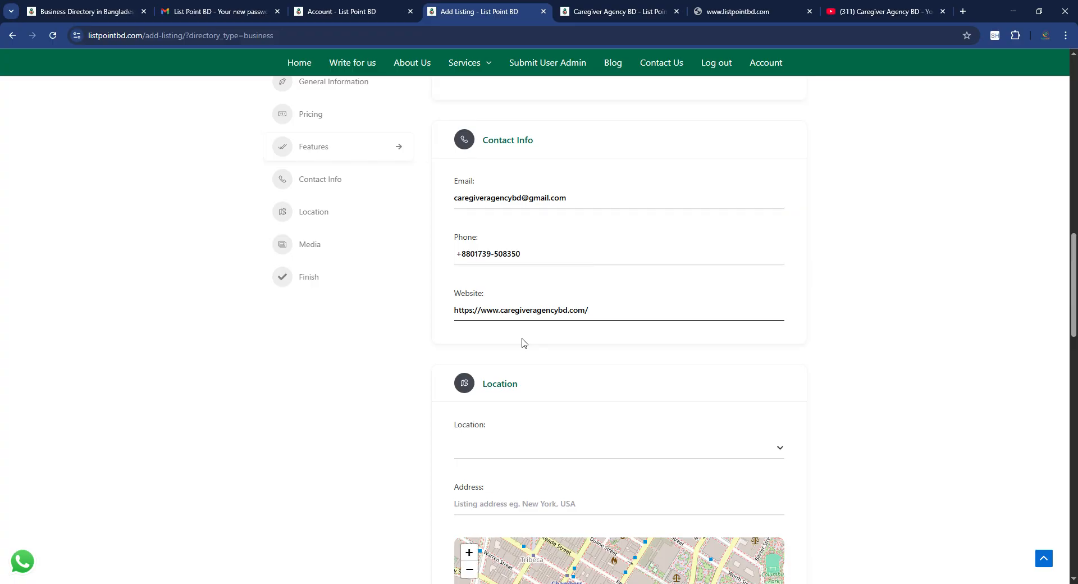
# - Set the listing's location to Dhaka and fill in the office's street address without the "Head Office:" prefix
pyautogui.click(543, 449)
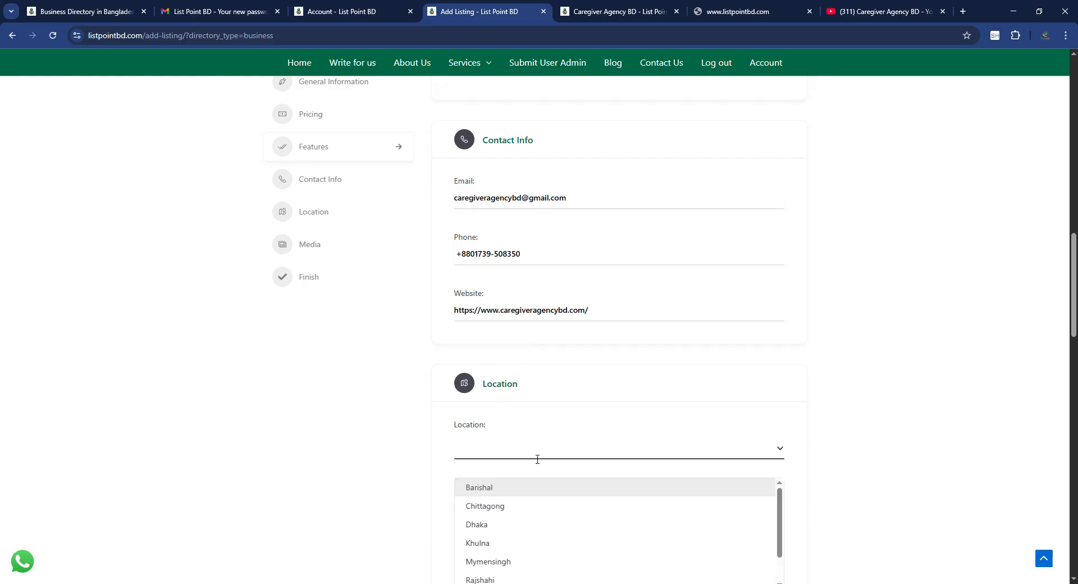
pyautogui.scroll(-5, 536, 451)
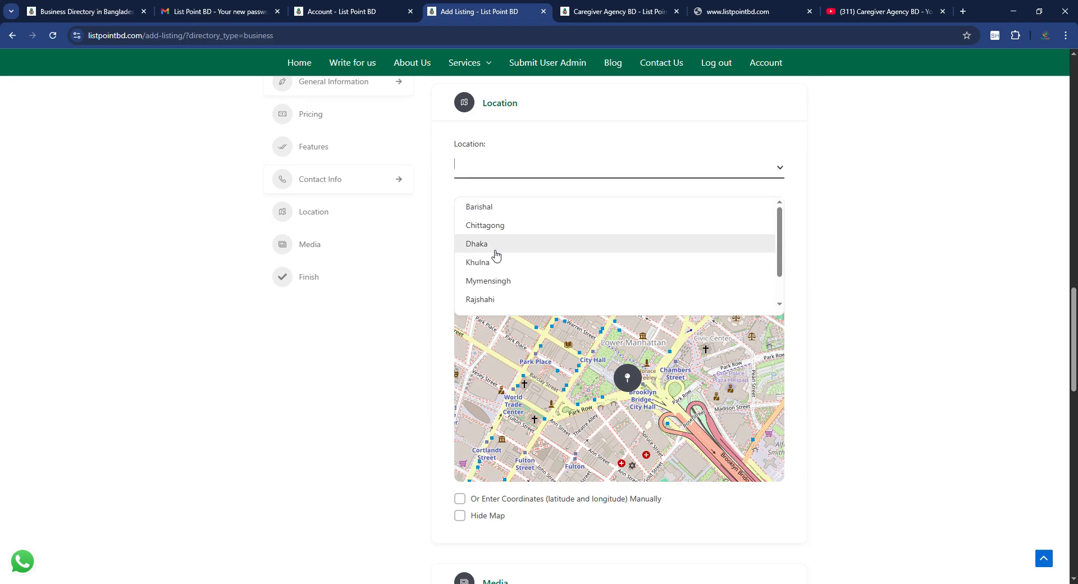
pyautogui.write('Dha')
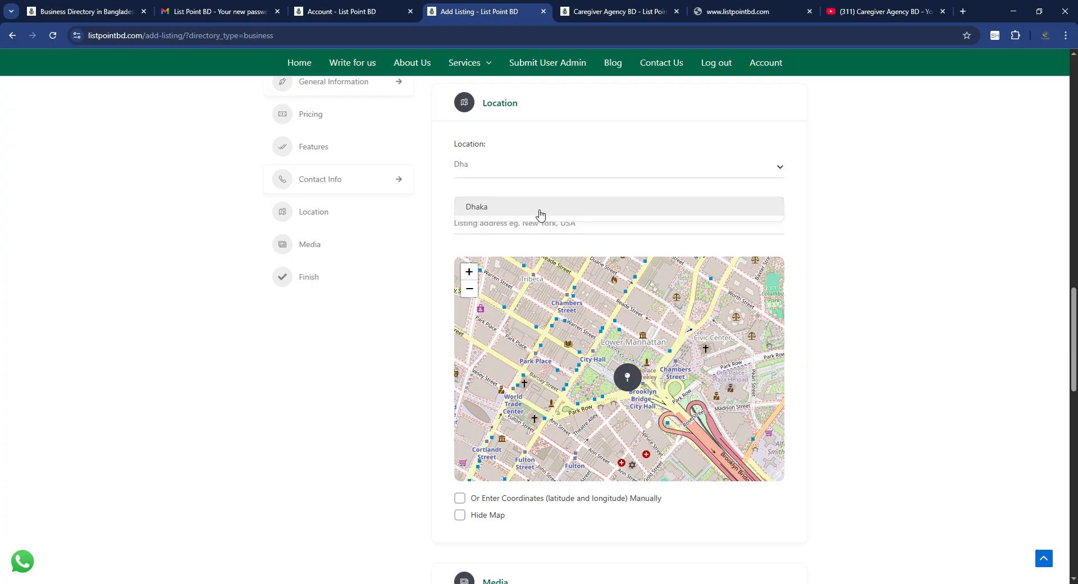
pyautogui.click(539, 208)
pyautogui.click(523, 223)
pyautogui.write('Head Office: Ka- 38, J. B. Tower, Progati Sarani Rd, Dhaka 1229')
pyautogui.moveTo(501, 225); pyautogui.dragTo(445, 226)
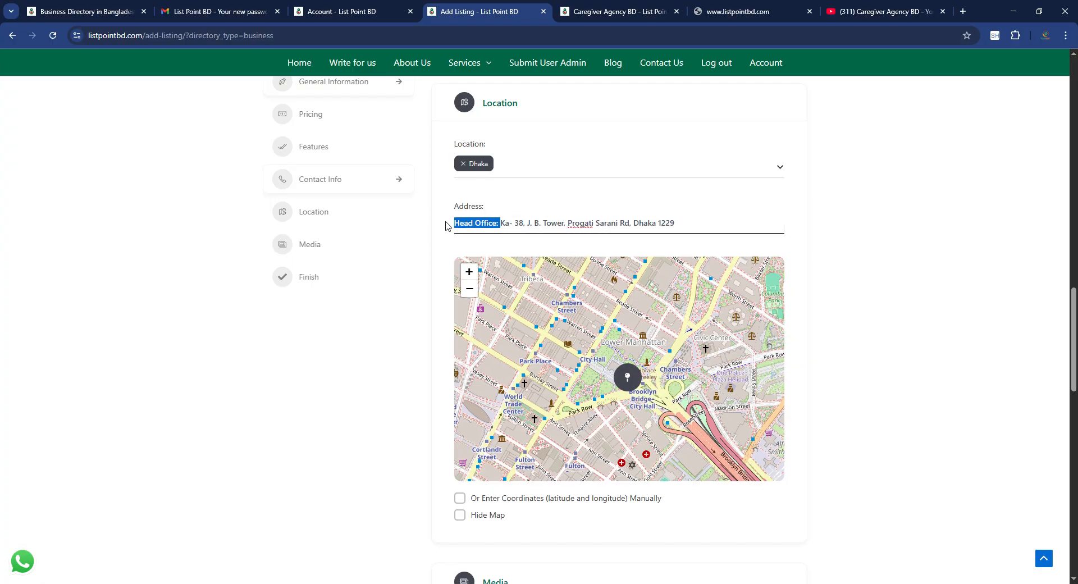
pyautogui.press('BackSpace')
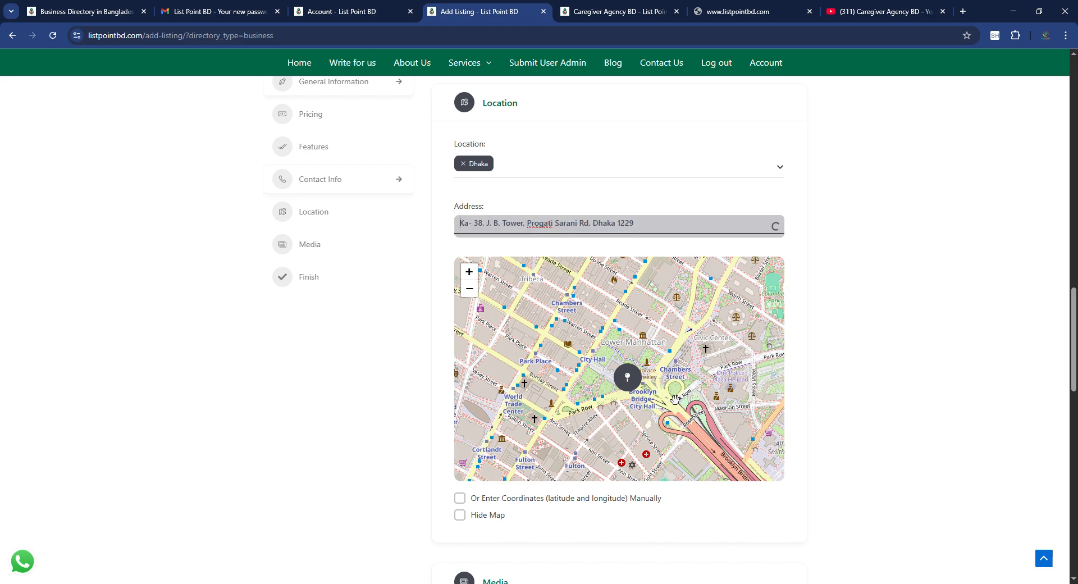
# - Upload the purple logo image to the listing's media and activate the optional video URL field
pyautogui.scroll(-5, 851, 533)
pyautogui.click(632, 364)
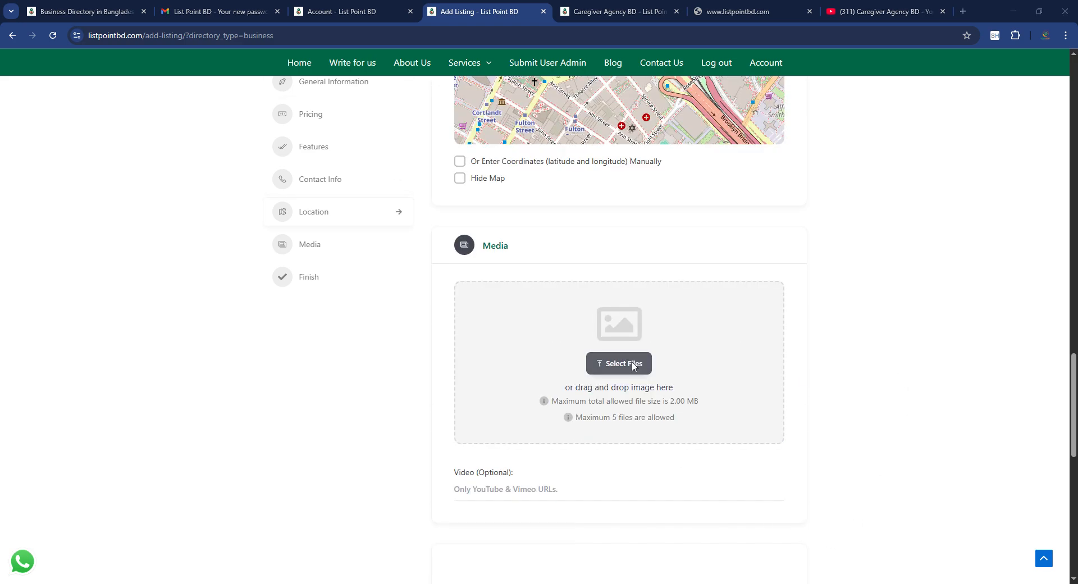
pyautogui.click(292, 136)
pyautogui.click(701, 497)
pyautogui.scroll(-5, 628, 501)
pyautogui.click(510, 285)
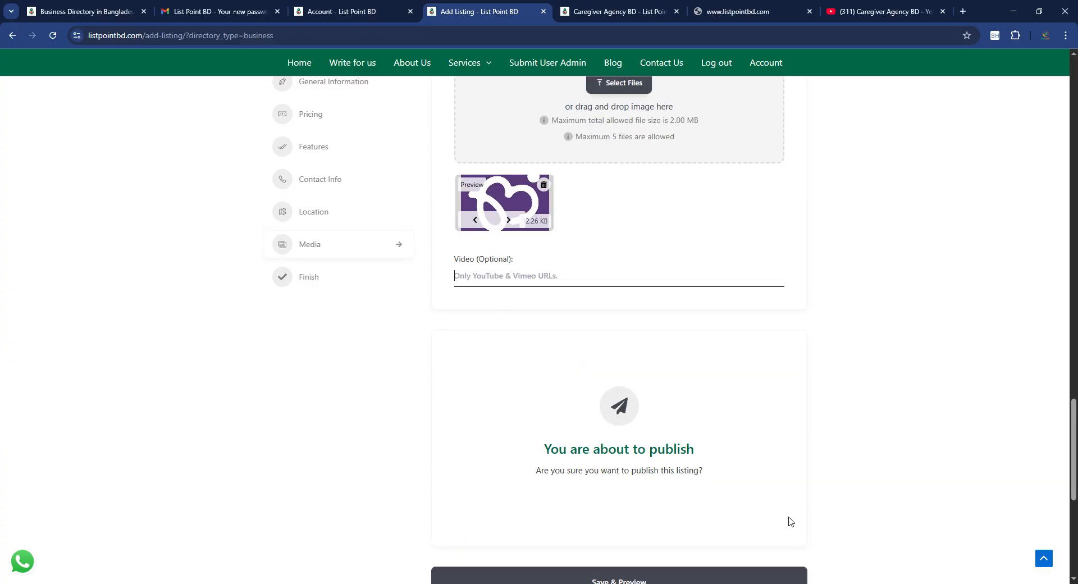
# - Review the filled-in listing form from the title and description through contact, location and media details before publishing
pyautogui.scroll(-6, 738, 500)
pyautogui.scroll(15, 810, 523)
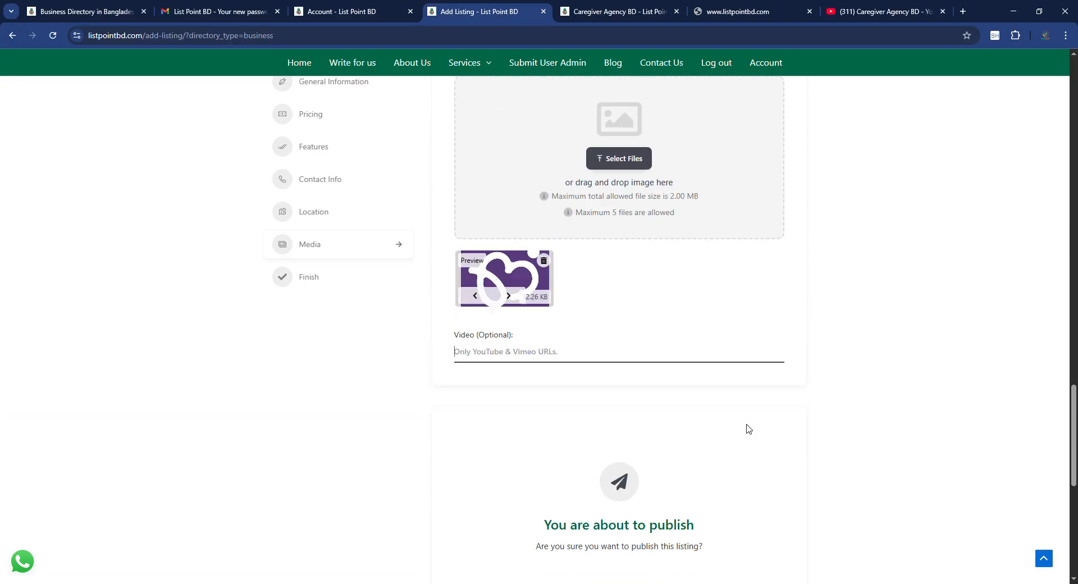
pyautogui.scroll(9, 739, 425)
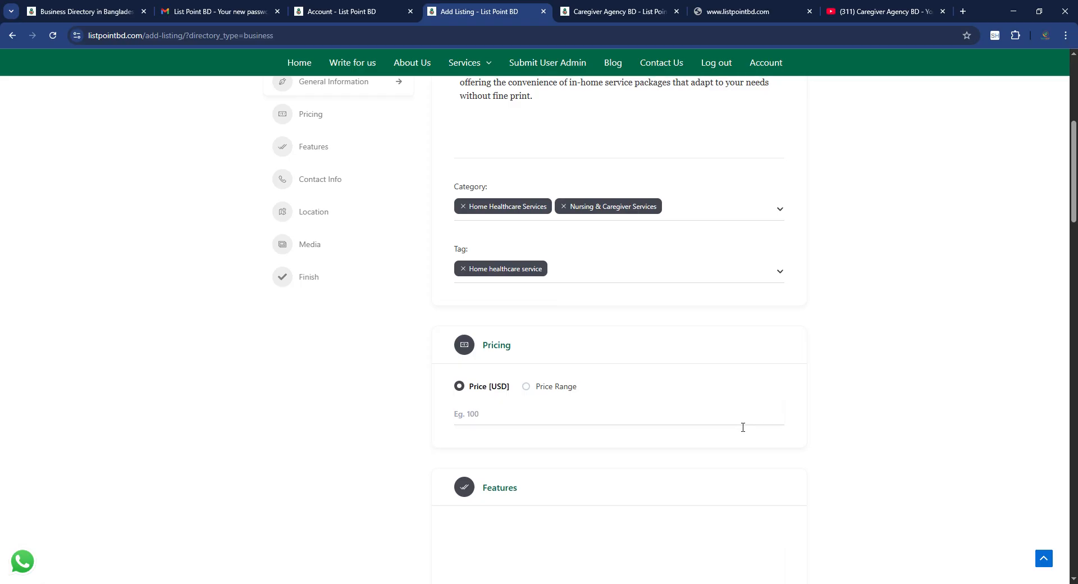
pyautogui.scroll(-13, 735, 432)
pyautogui.scroll(3, 522, 154)
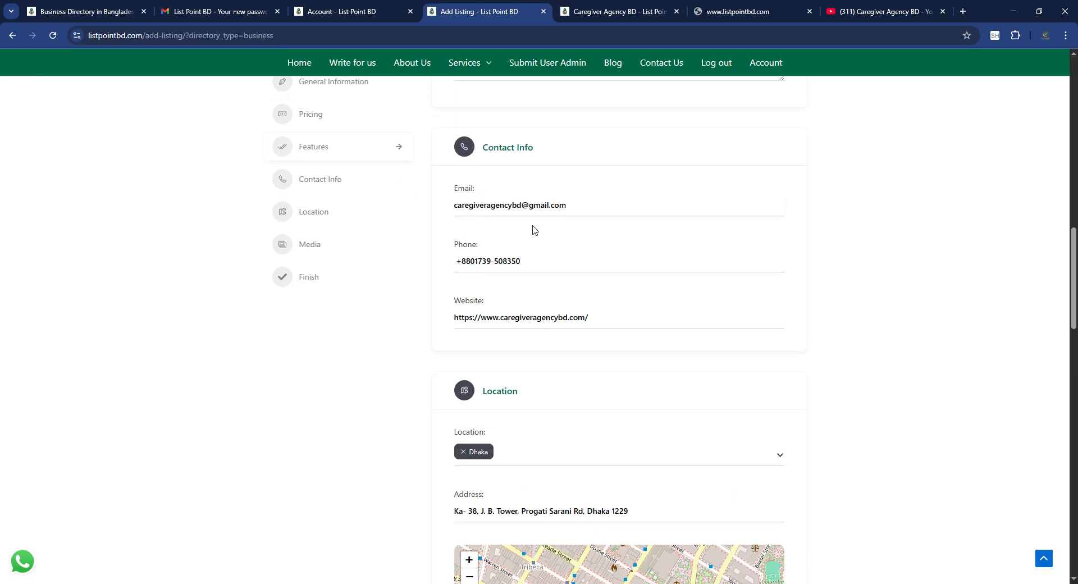
pyautogui.scroll(4, 566, 298)
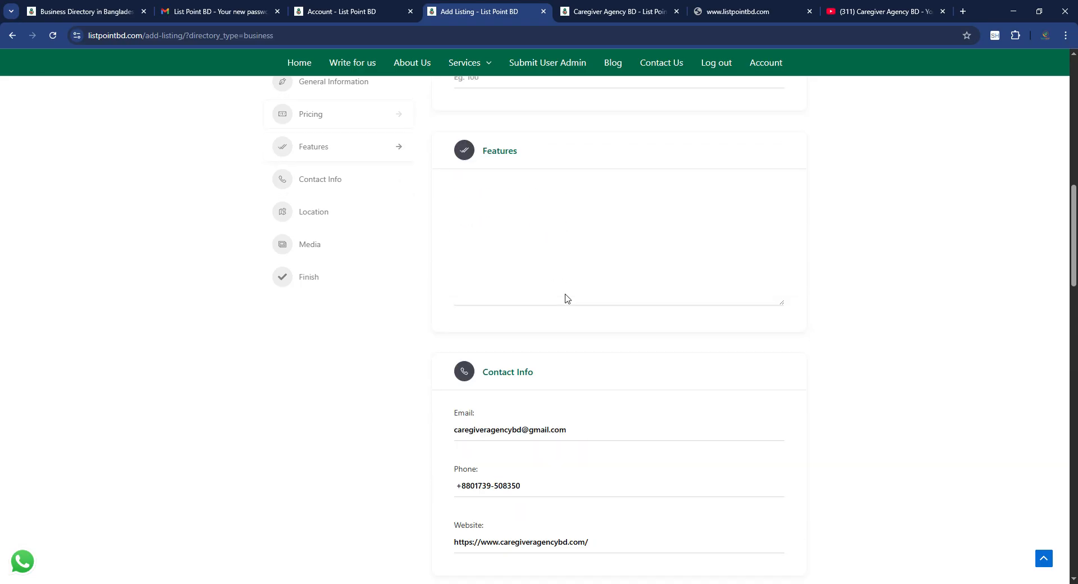
pyautogui.scroll(4, 571, 299)
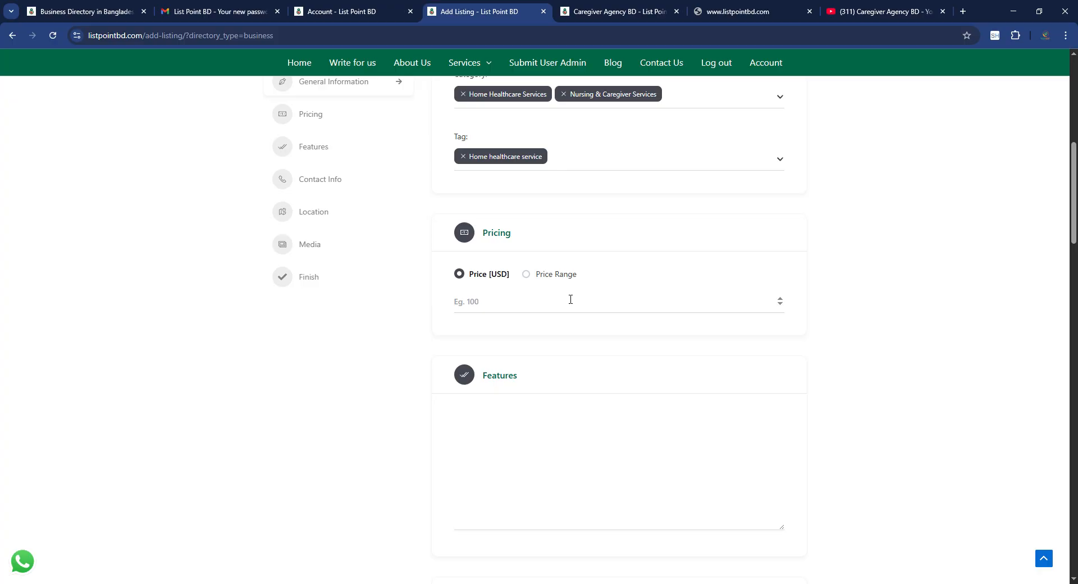
pyautogui.scroll(8, 570, 299)
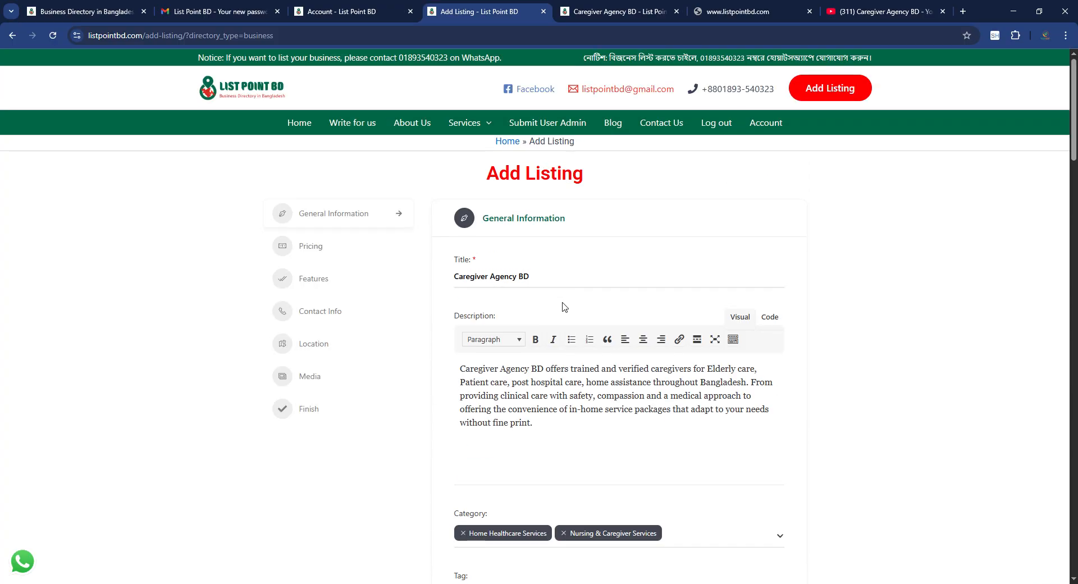
pyautogui.scroll(-7, 564, 306)
pyautogui.scroll(-11, 564, 306)
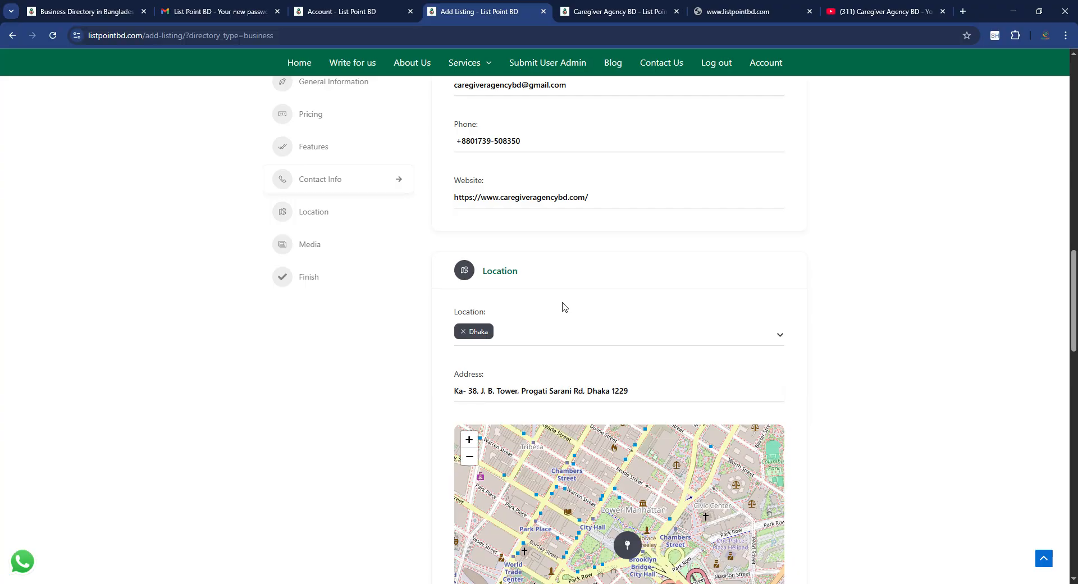
pyautogui.scroll(-9, 564, 306)
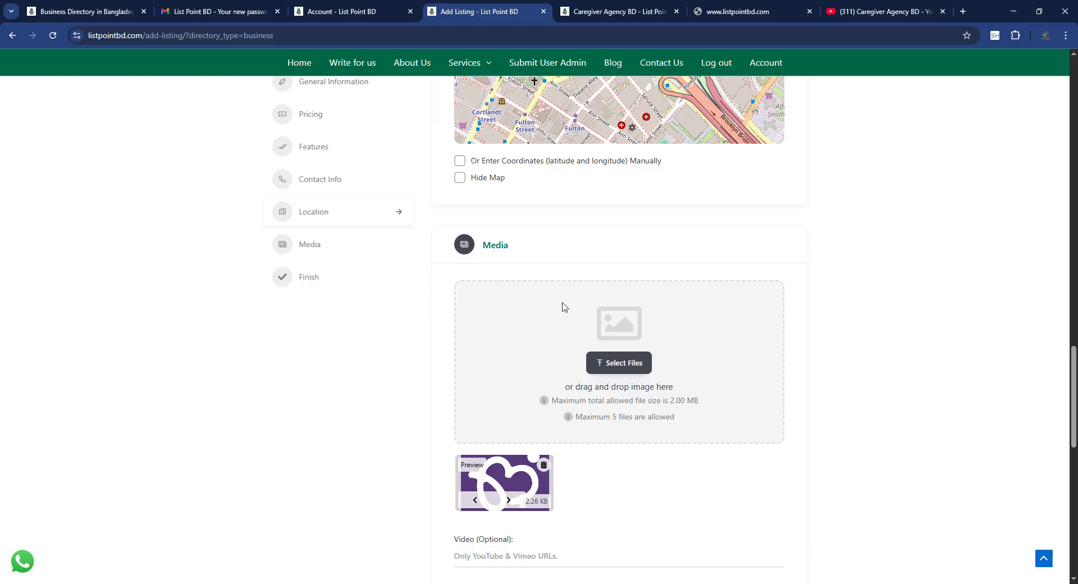
# - Recheck the media, location and contact details in the listing form, and save the listing to open its preview
pyautogui.scroll(5, 565, 307)
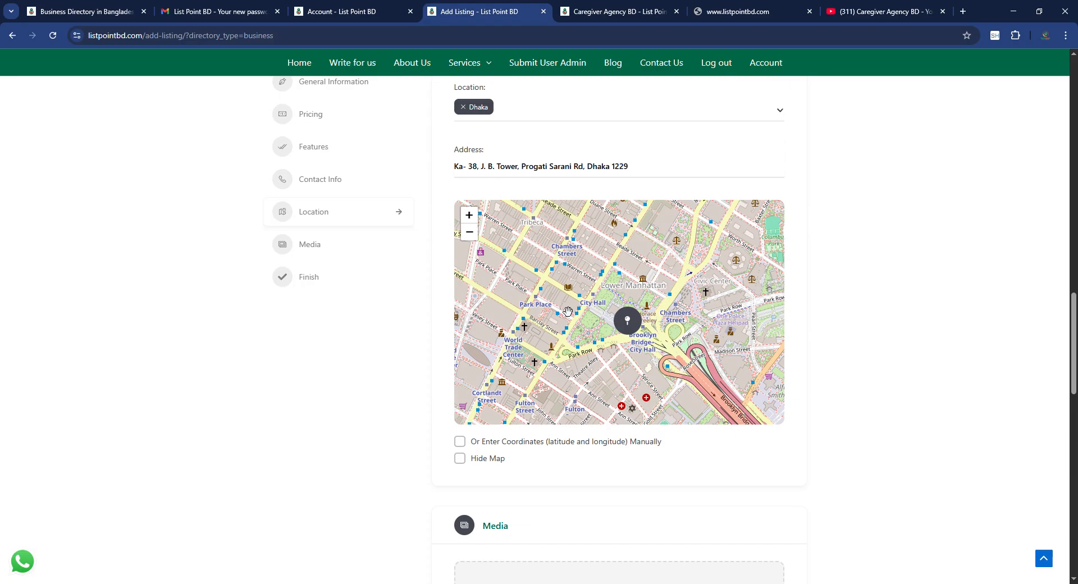
pyautogui.scroll(11, 933, 329)
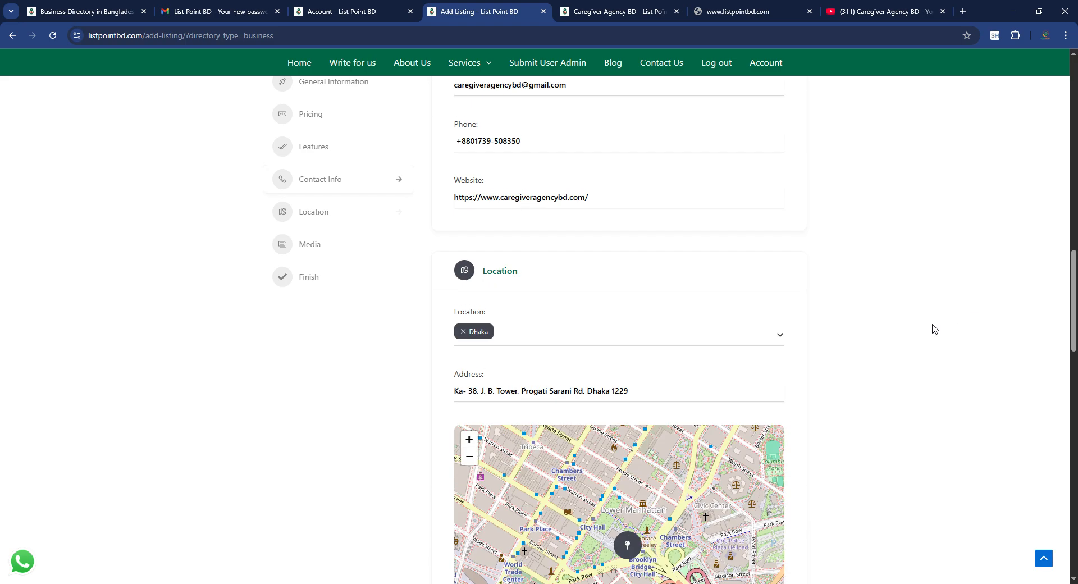
pyautogui.scroll(5, 933, 329)
pyautogui.scroll(-6, 921, 348)
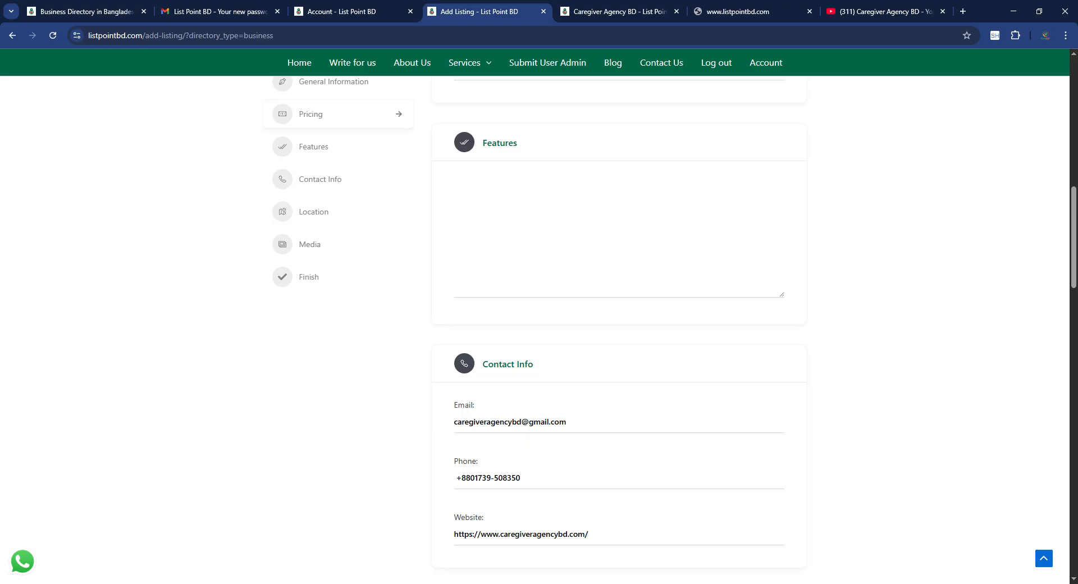
pyautogui.scroll(-5, 510, 371)
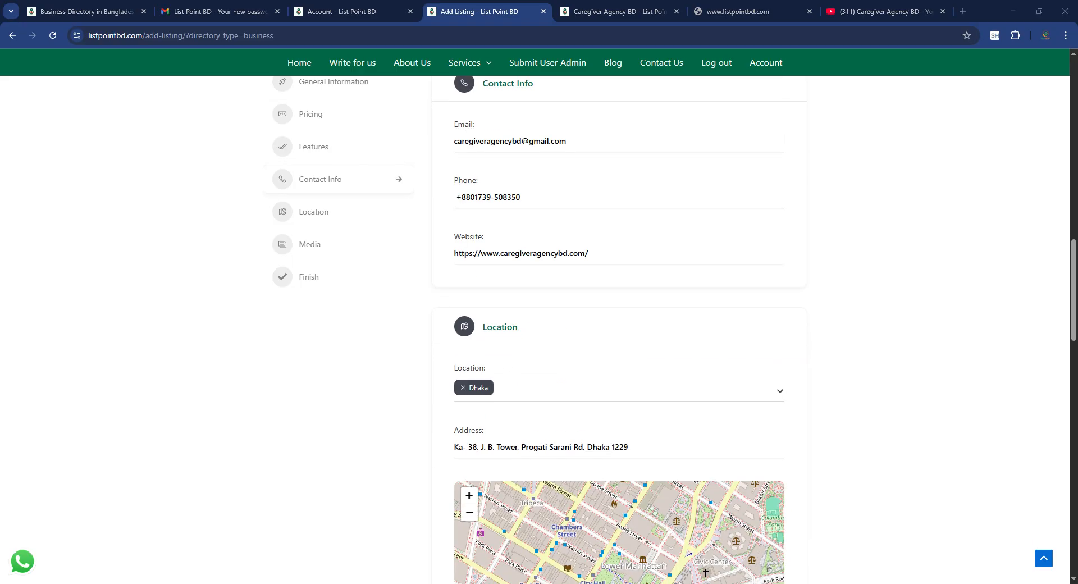
pyautogui.scroll(-18, 556, 460)
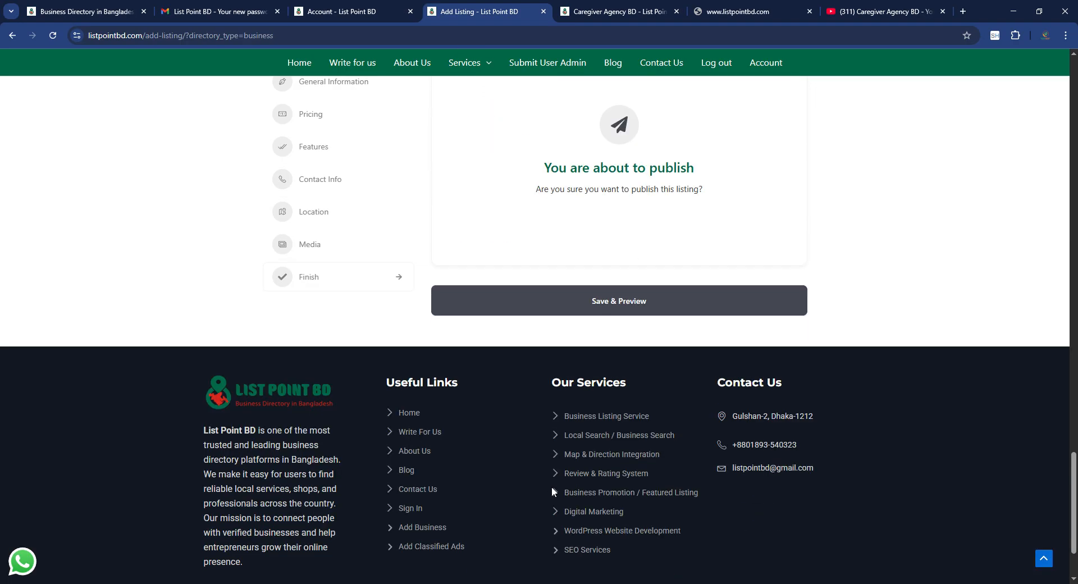
pyautogui.click(626, 301)
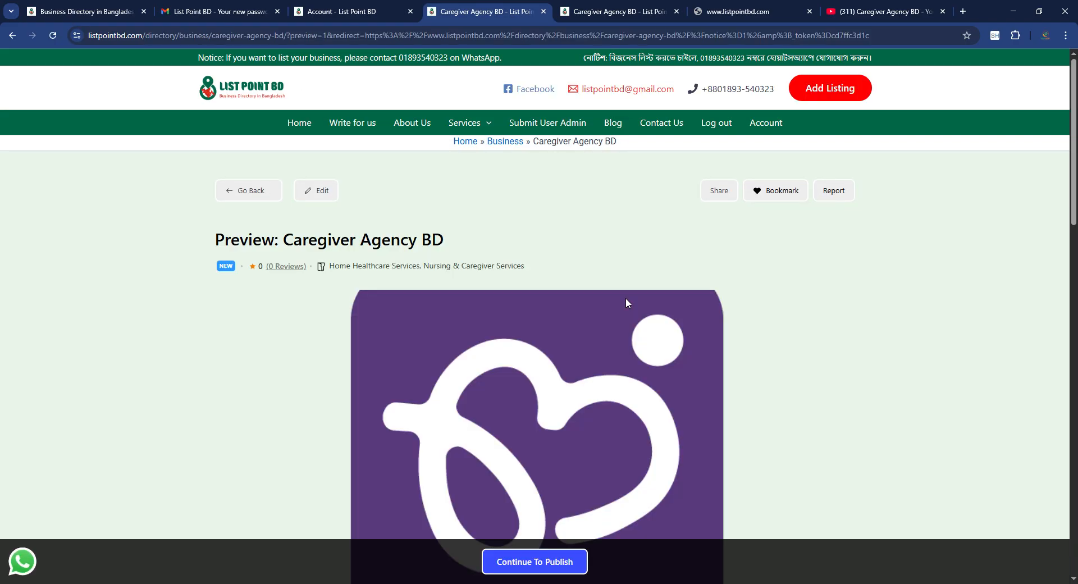
# - Examine the Caregiver Agency BD preview, covering the logo, description, contact details and review section
pyautogui.scroll(-5, 762, 269)
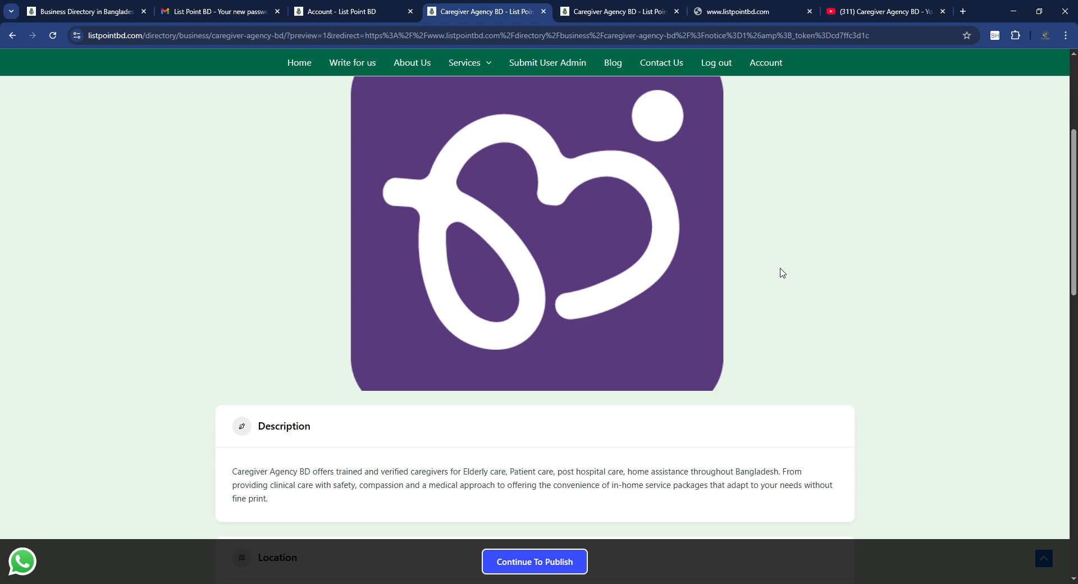
pyautogui.scroll(-1, 780, 272)
pyautogui.scroll(-10, 784, 274)
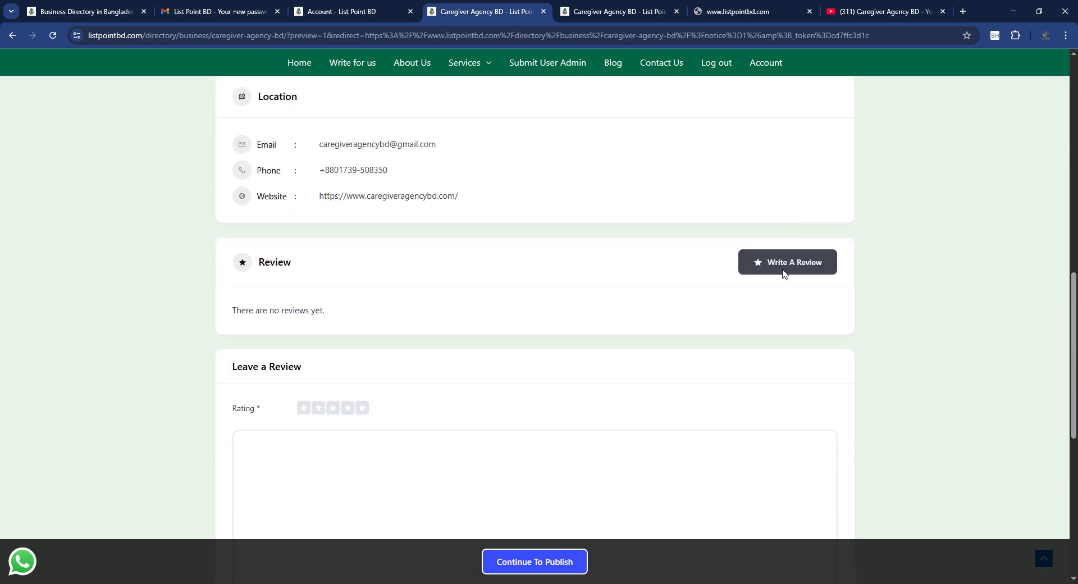
pyautogui.scroll(-3, 776, 286)
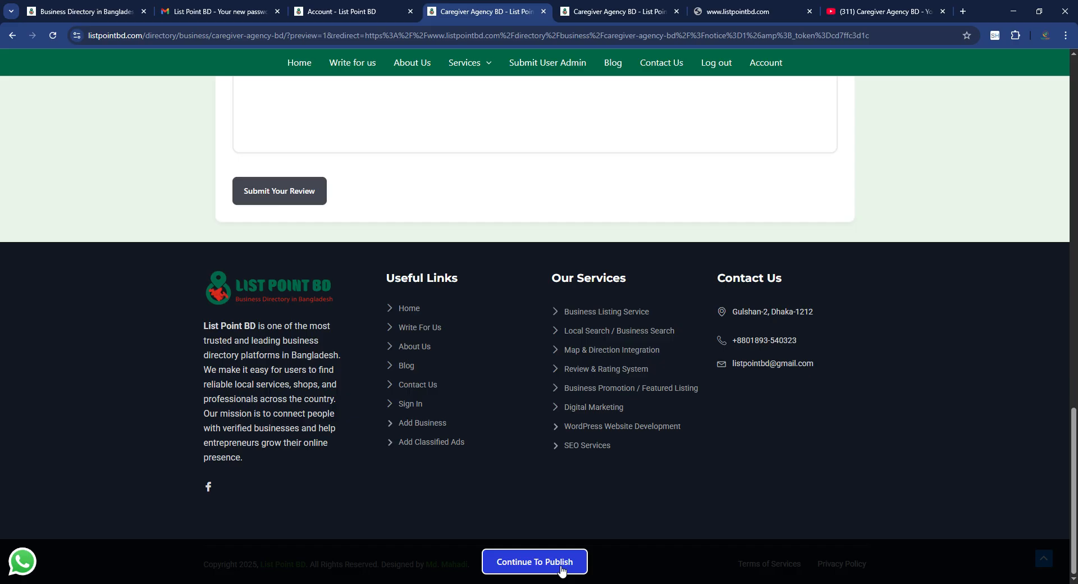
pyautogui.scroll(15, 625, 490)
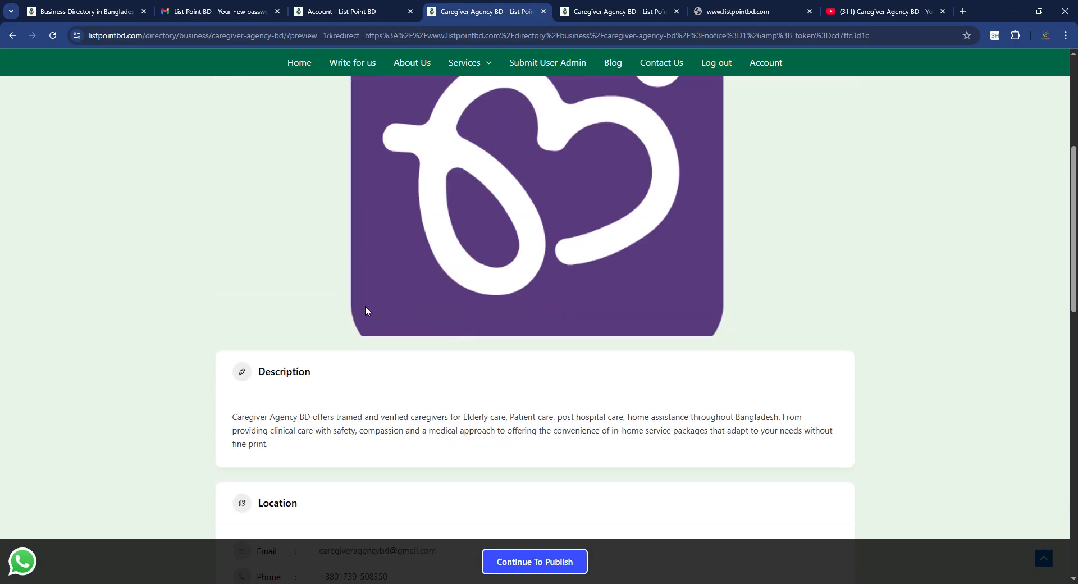
pyautogui.scroll(-9, 440, 402)
pyautogui.scroll(2, 597, 95)
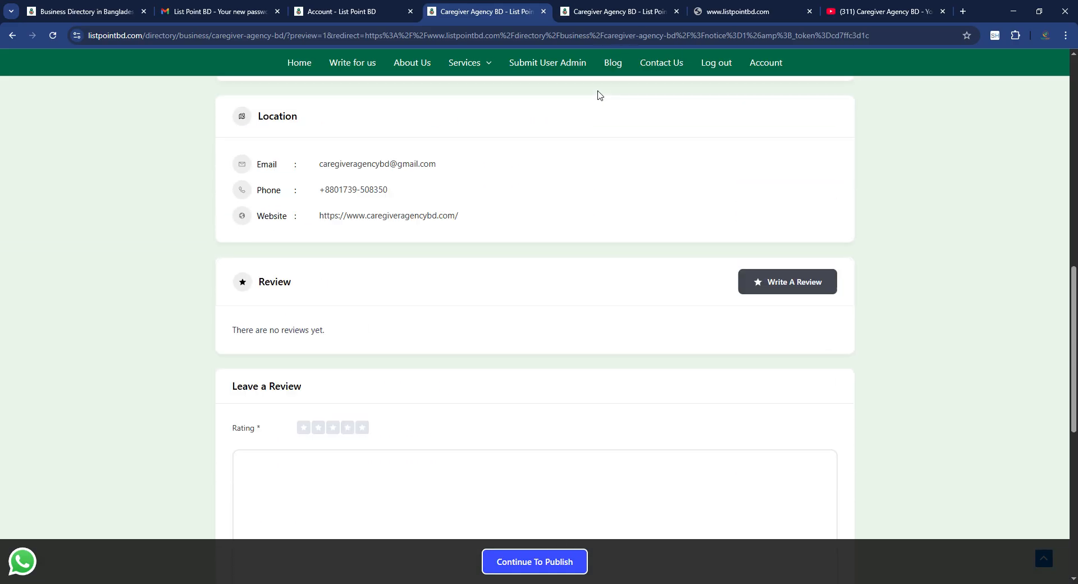
pyautogui.scroll(8, 598, 96)
pyautogui.scroll(-3, 602, 130)
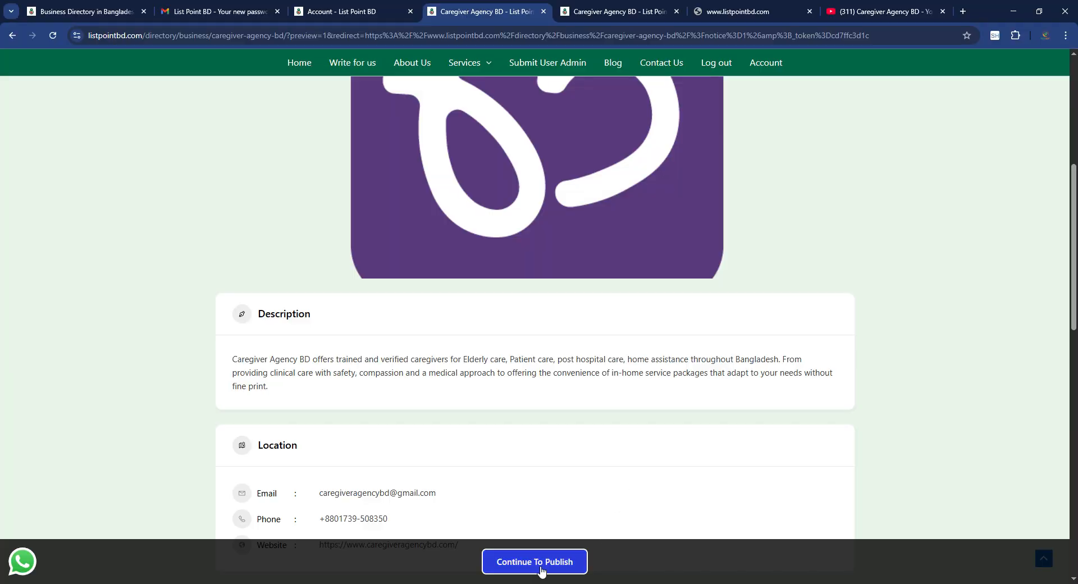
# - Continue to publish the previewed Caregiver Agency BD listing and check the submitted listing page
pyautogui.click(542, 570)
pyautogui.scroll(1, 543, 569)
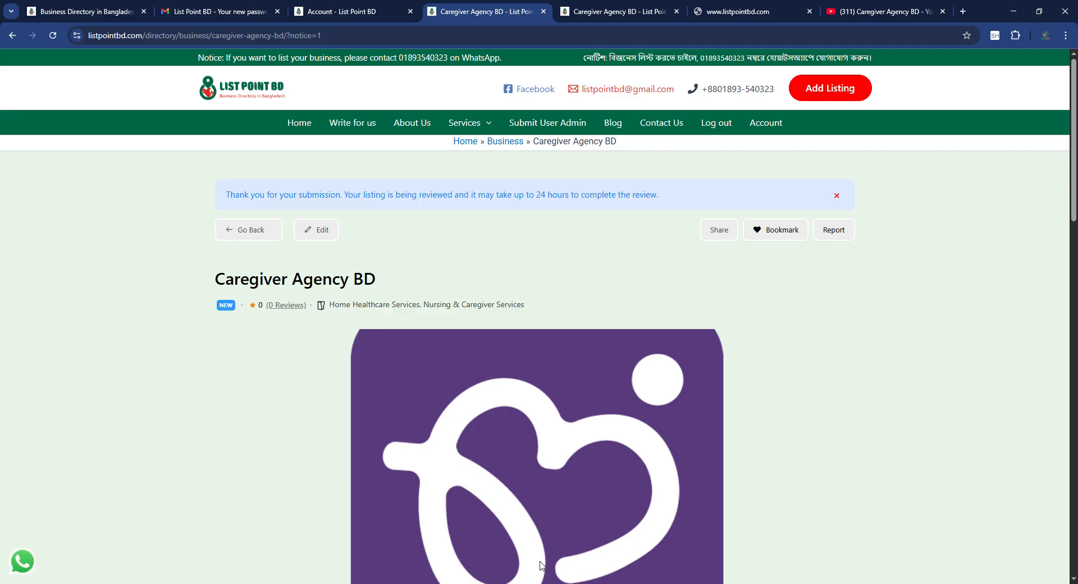
pyautogui.scroll(-6, 478, 444)
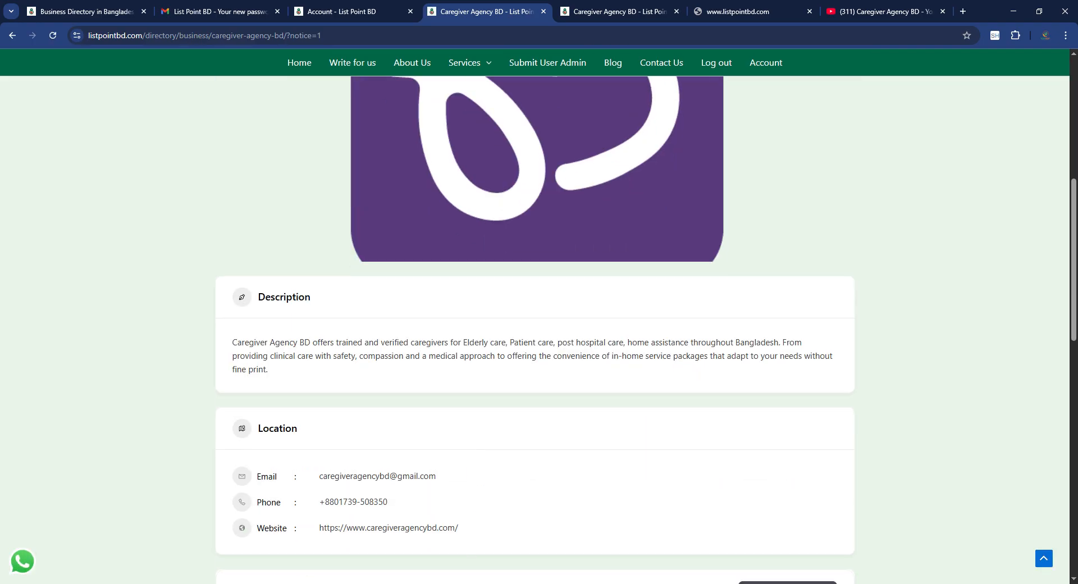